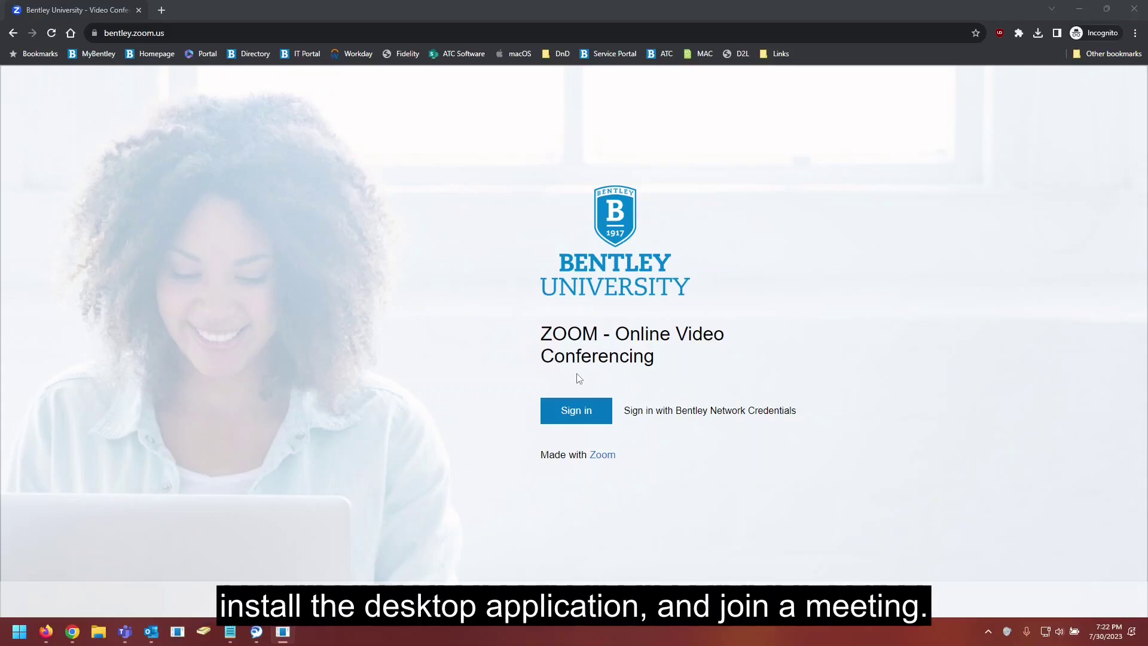
Step: Sign in to the bentley.zoom.us portal with the university email address
left_click(575, 382)
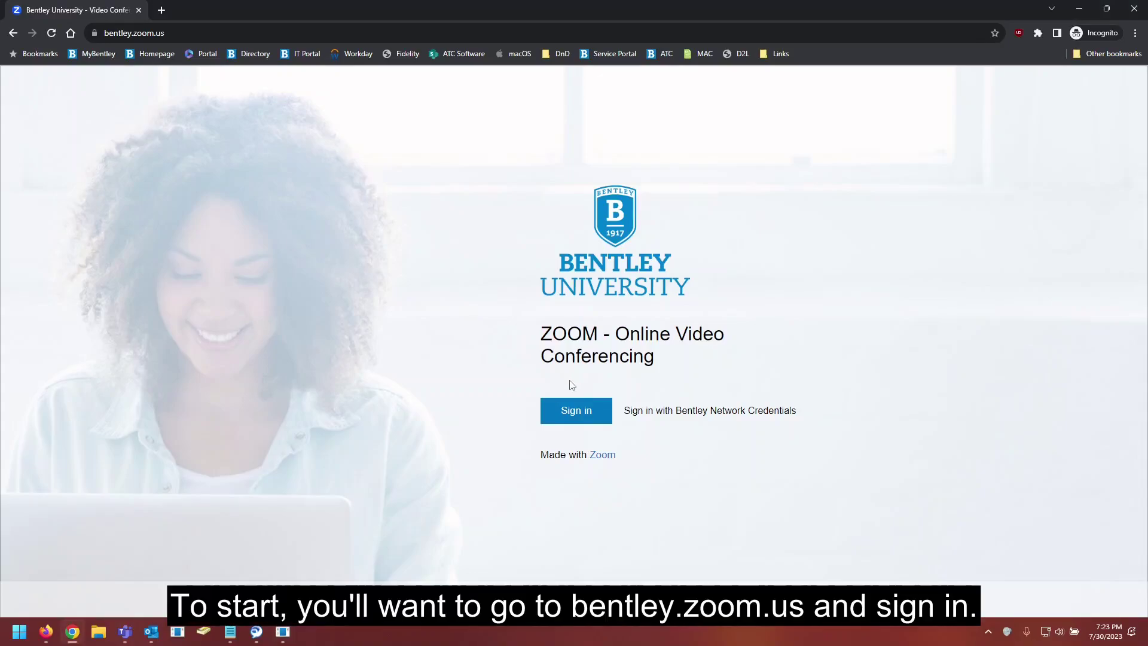
left_click(580, 410)
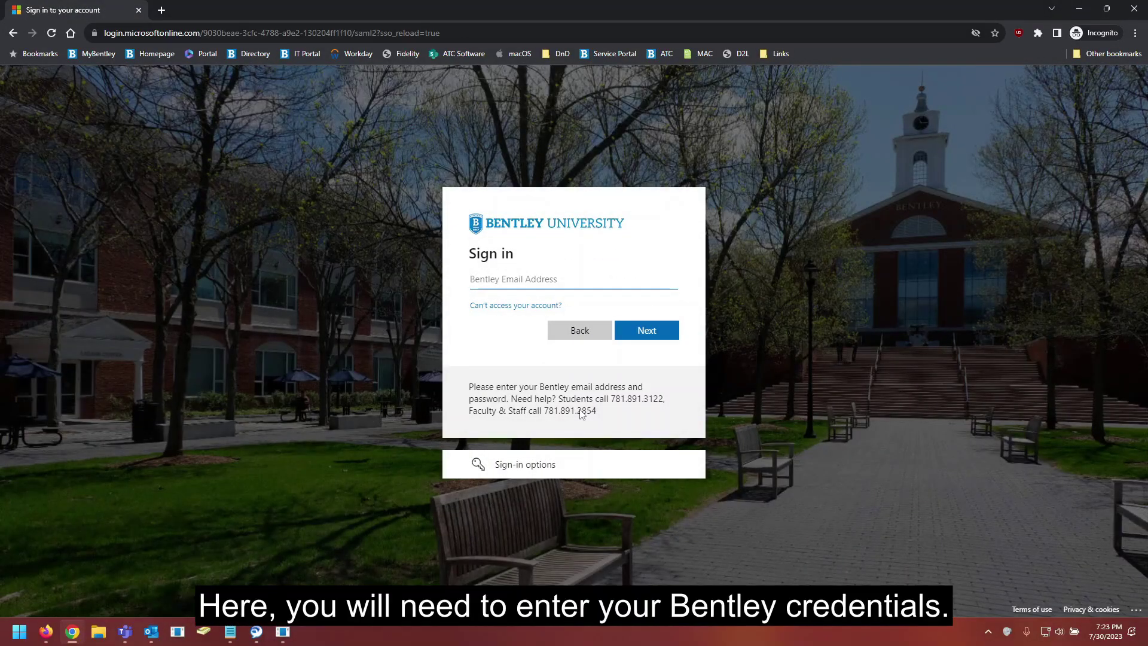
key("Return")
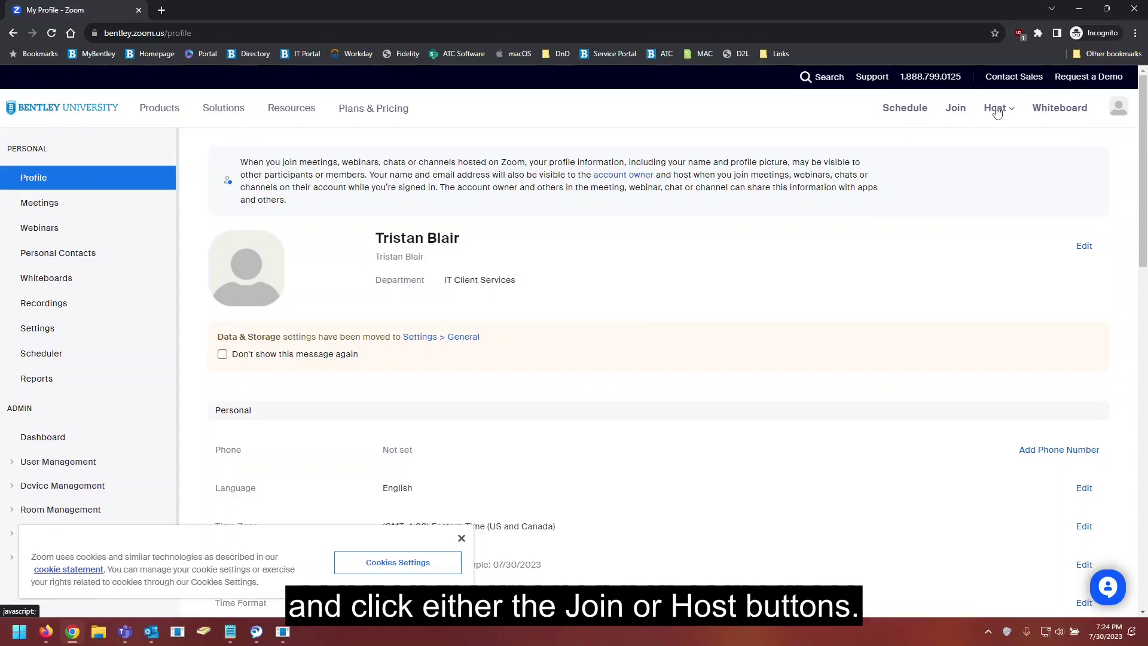
Step: Go to the Join Meeting page and show the Host dropdown options
left_click(956, 110)
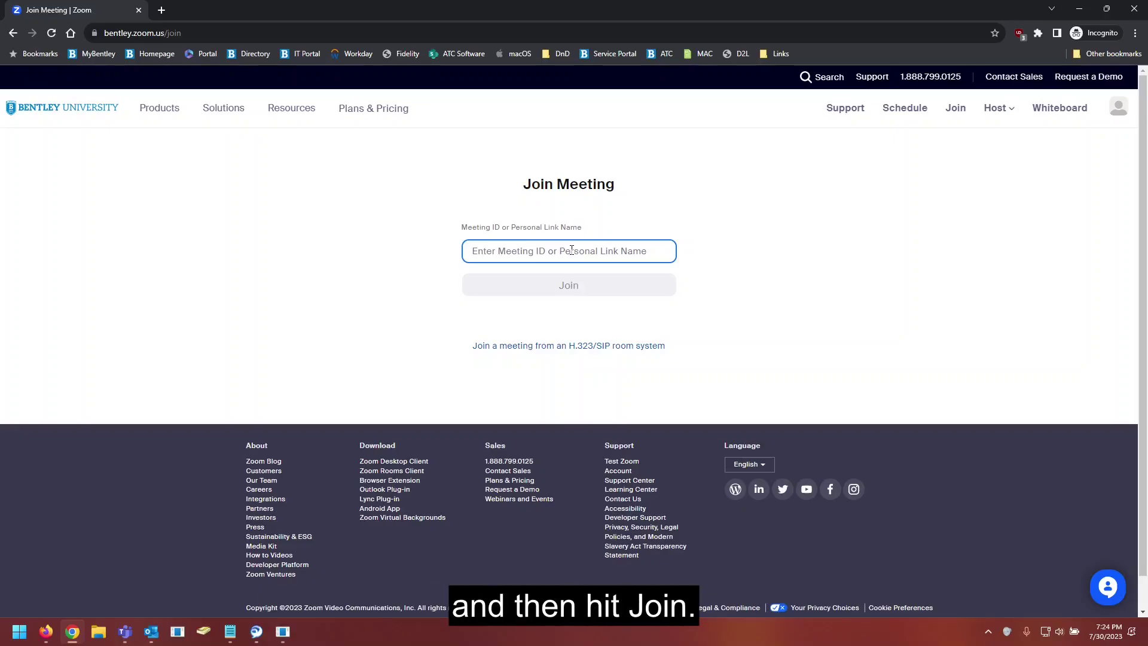
left_click(1004, 113)
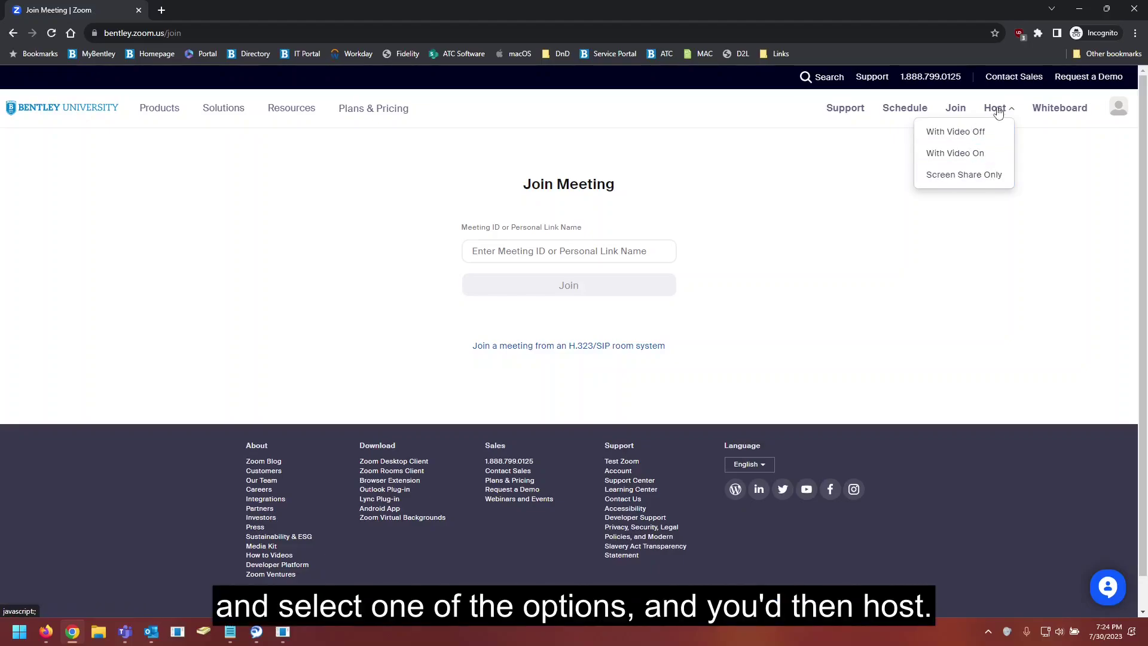
Step: Save the Zoom Desktop Client installer ZoomInstallerFull.exe from the Download Center into Downloads
left_click(830, 202)
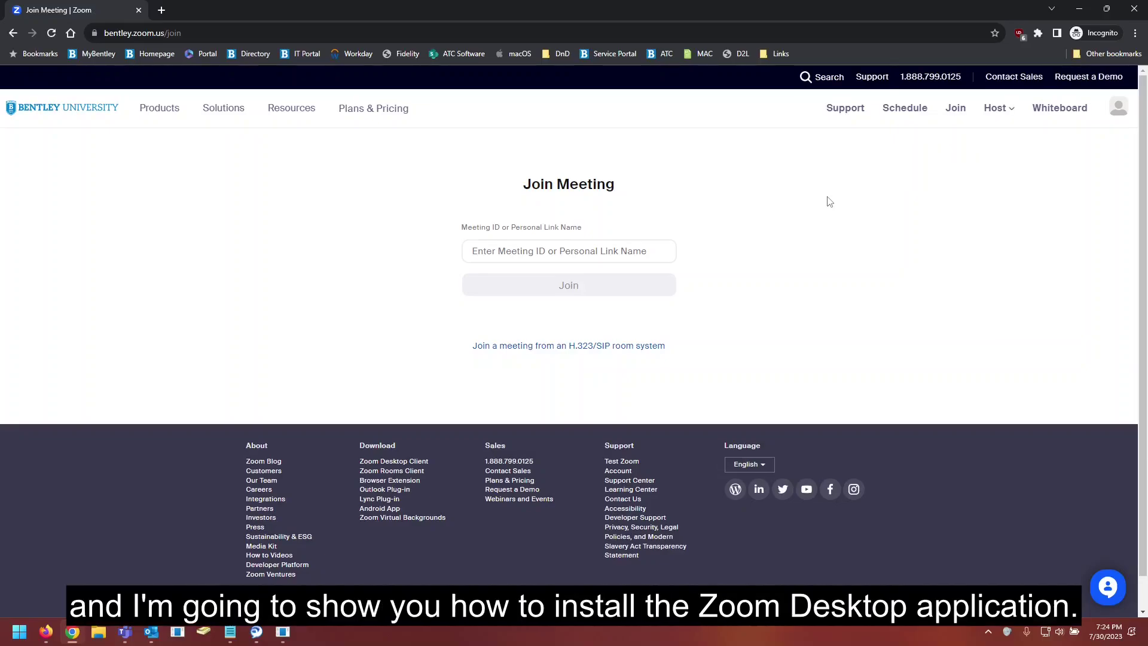
left_click(301, 115)
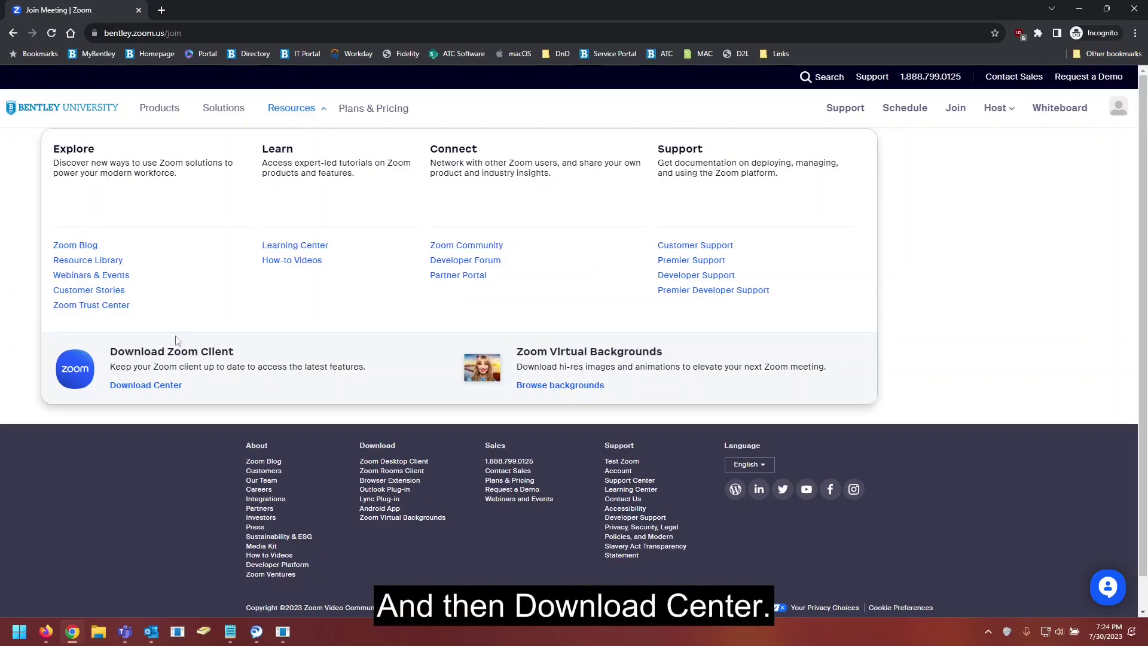
left_click(159, 386)
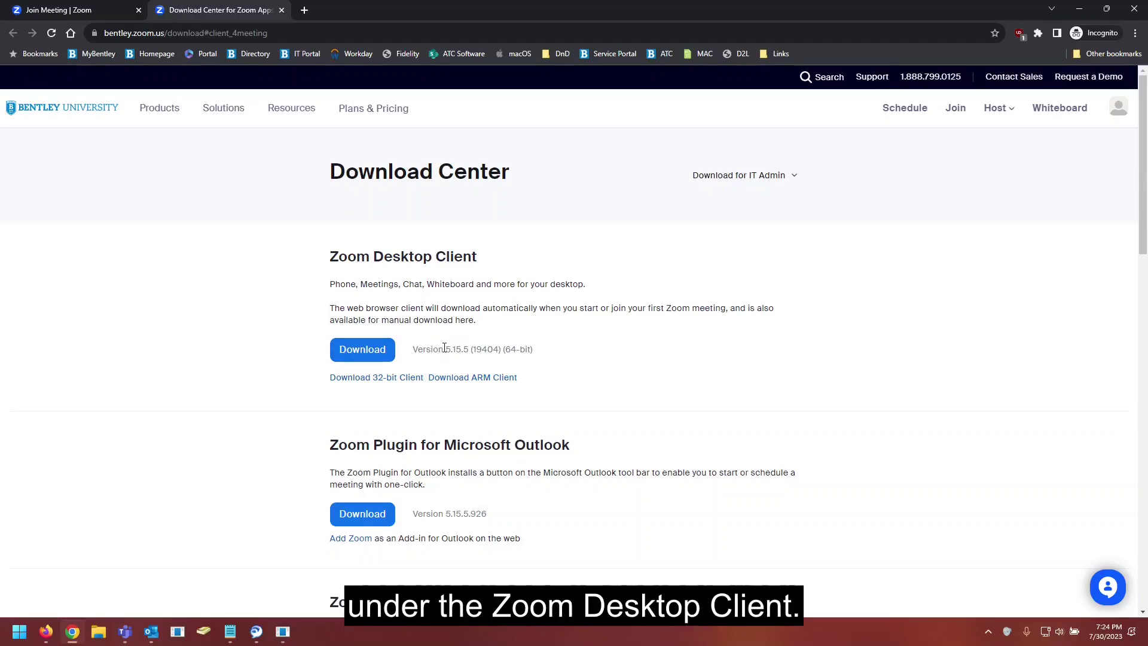
left_click(389, 357)
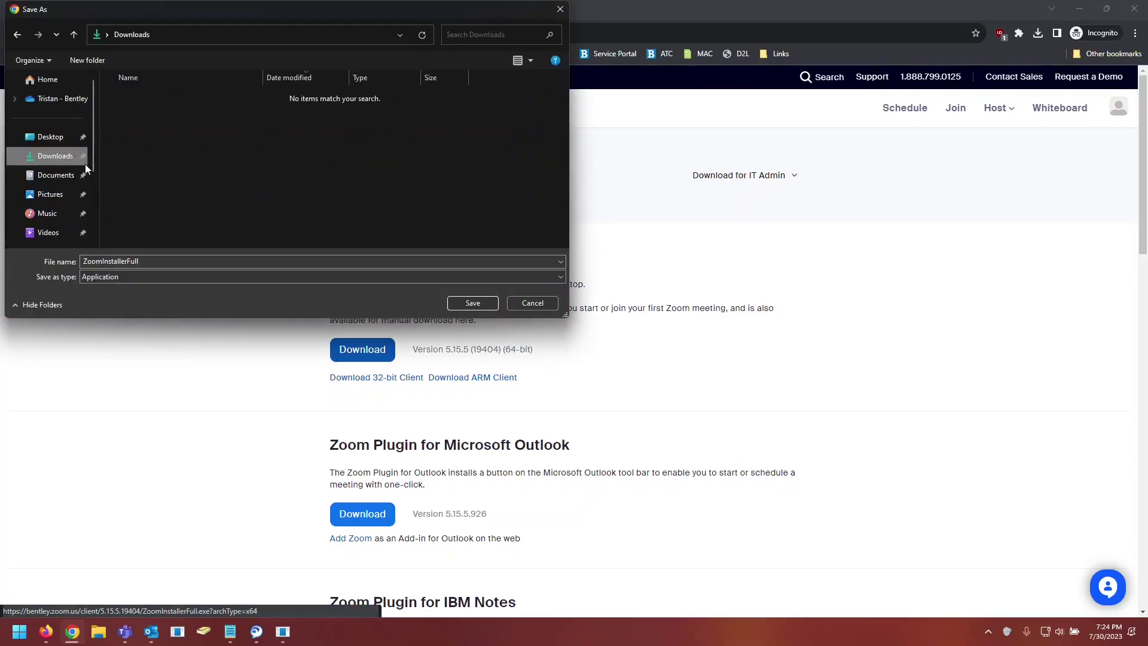
left_click(470, 303)
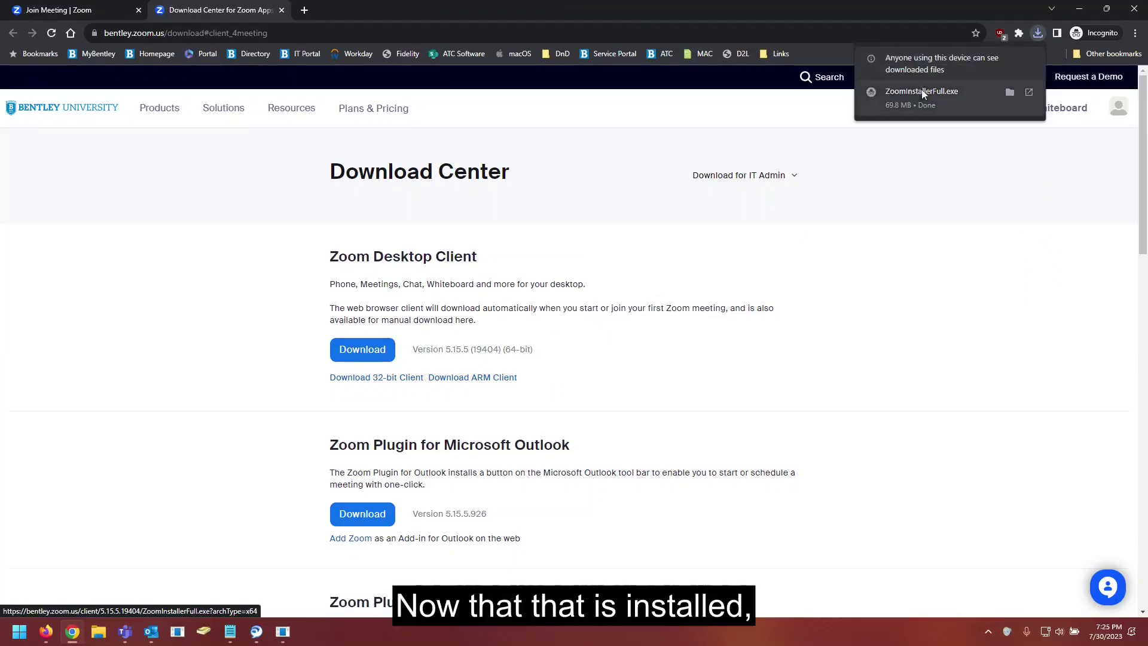
Step: Run ZoomInstallerFull.exe and finish installing Zoom desktop client 5.15.5
left_click(954, 105)
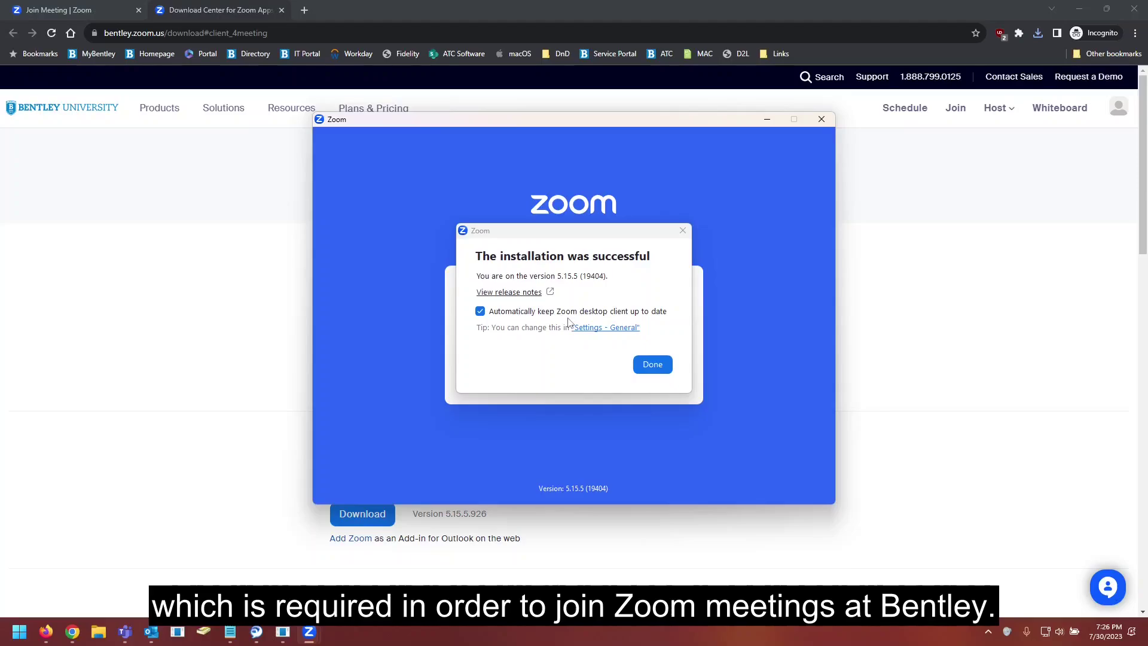
left_click(652, 365)
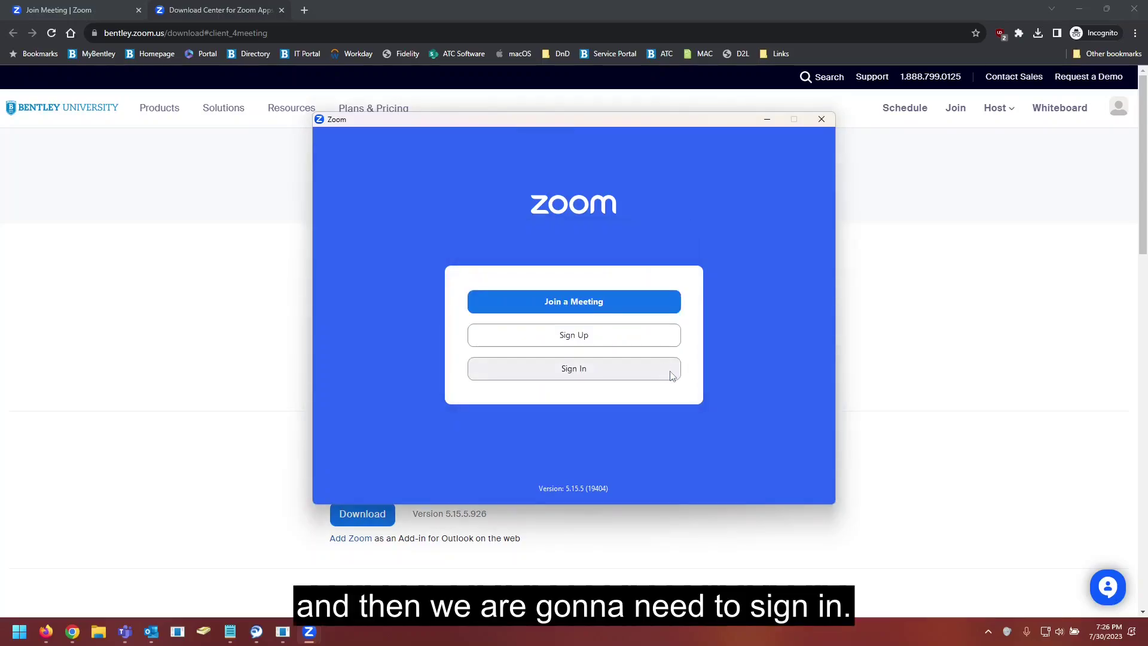
Step: Start SSO sign-in in the desktop client with company domain 'bentley'
left_click(598, 376)
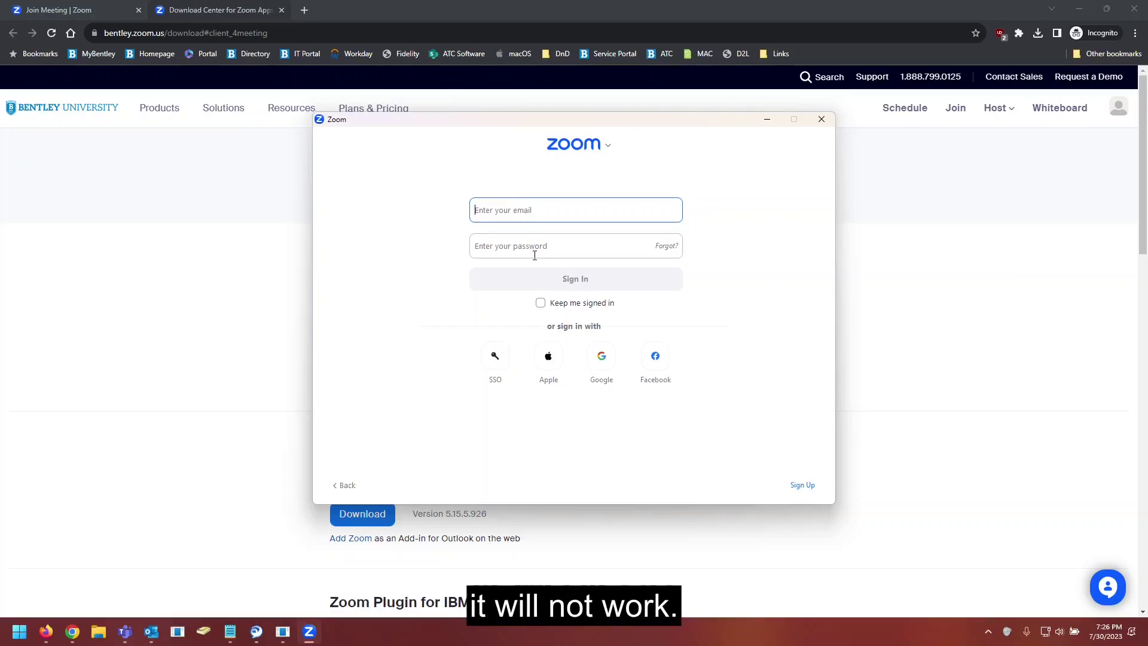
left_click(496, 358)
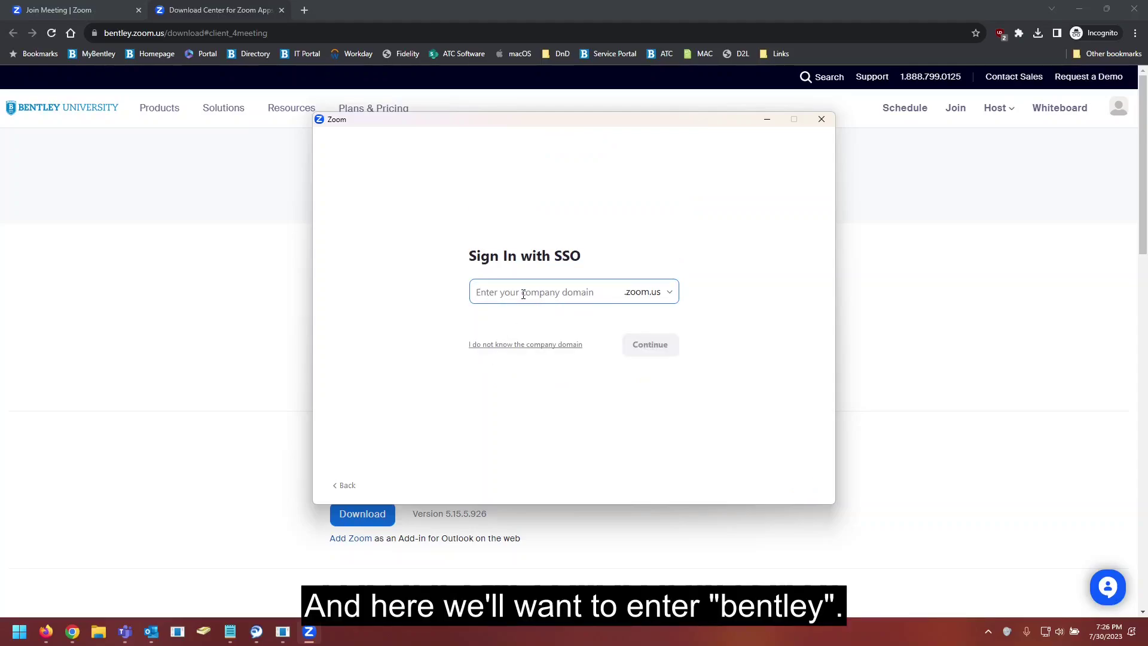
type("bentley")
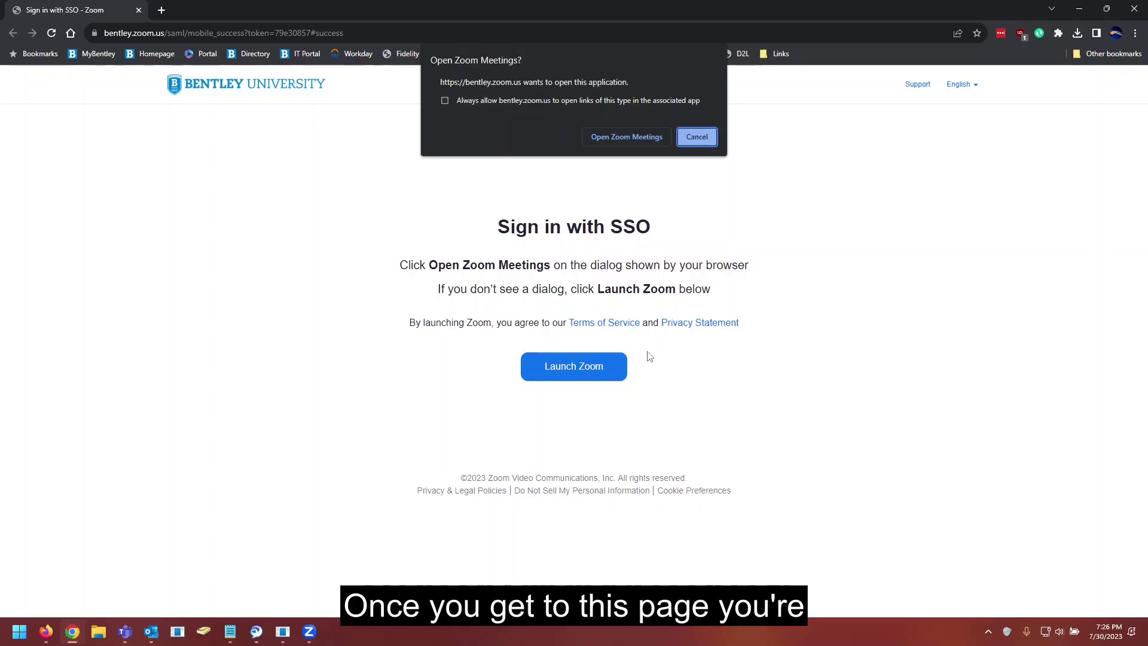
Step: Allow the browser to open Zoom Meetings, signing in the desktop app
left_click(620, 137)
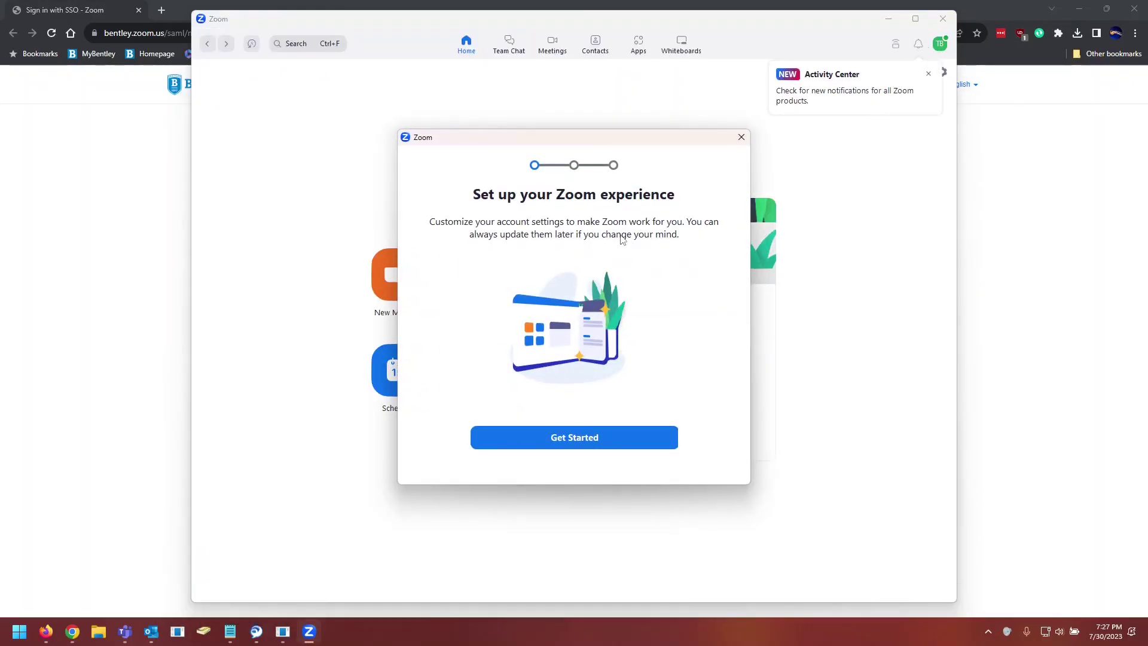
Step: Start first-run setup, keep the display name, and skip connecting a calendar
left_click(605, 441)
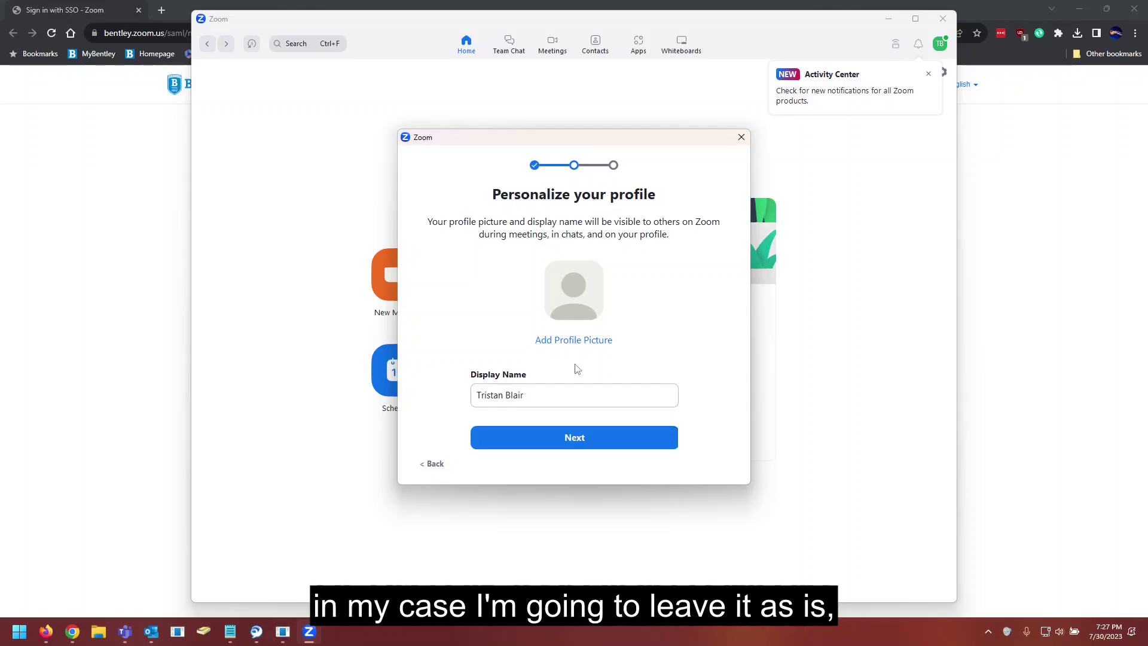
left_click(582, 438)
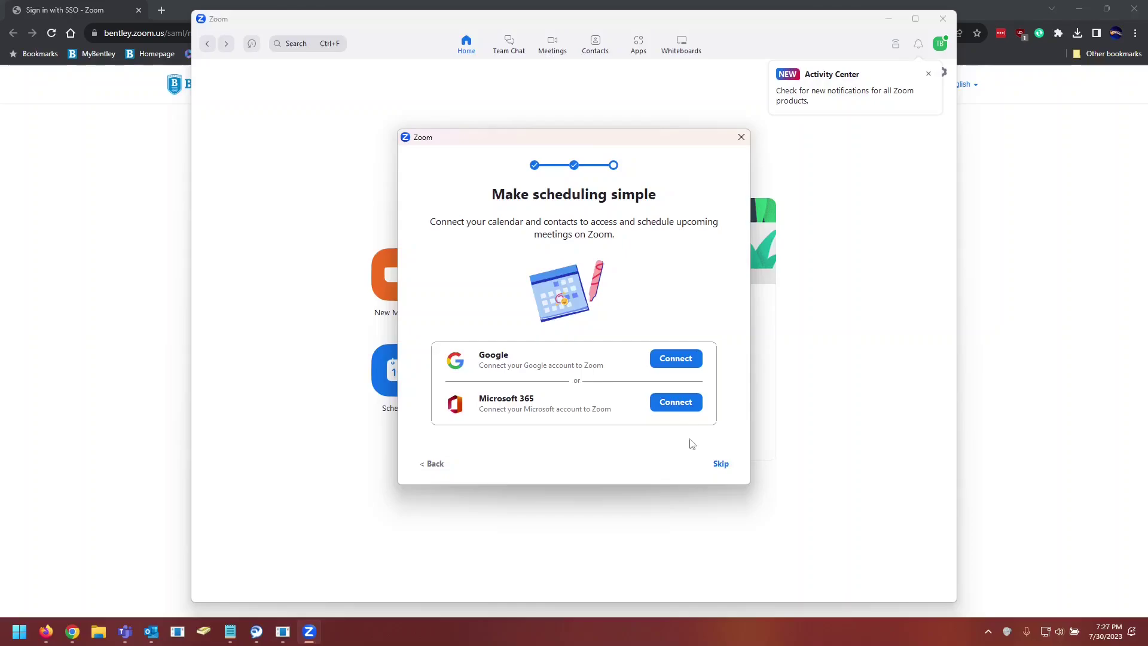
left_click(722, 465)
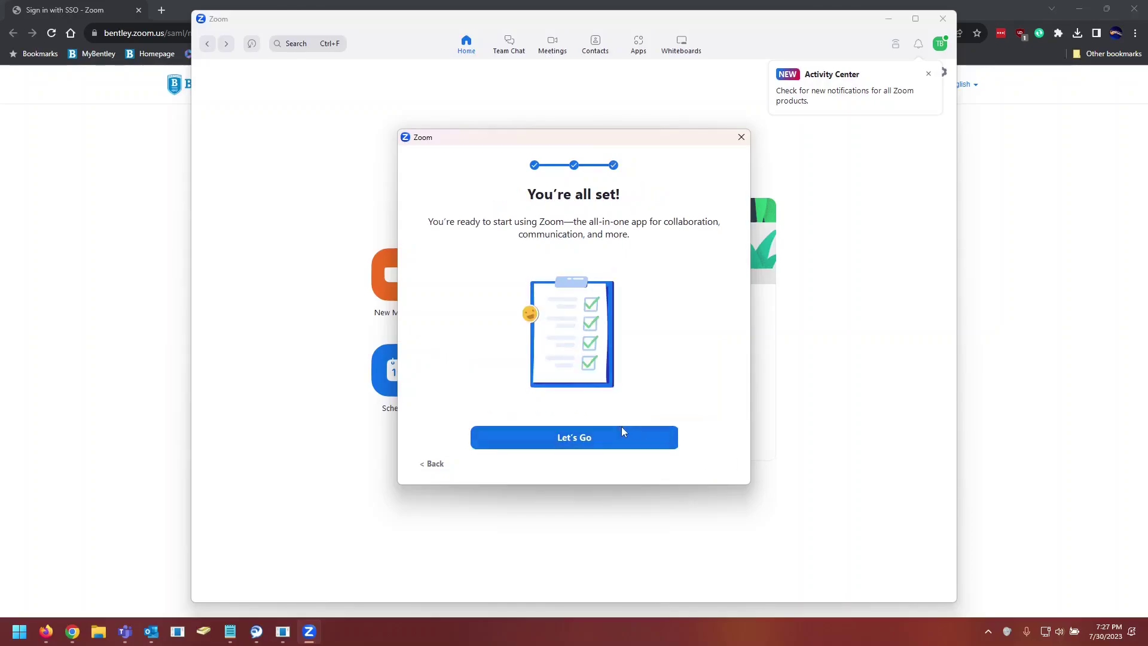
Step: Finish setup with Let's Go and close the Activity Center popup
left_click(584, 447)
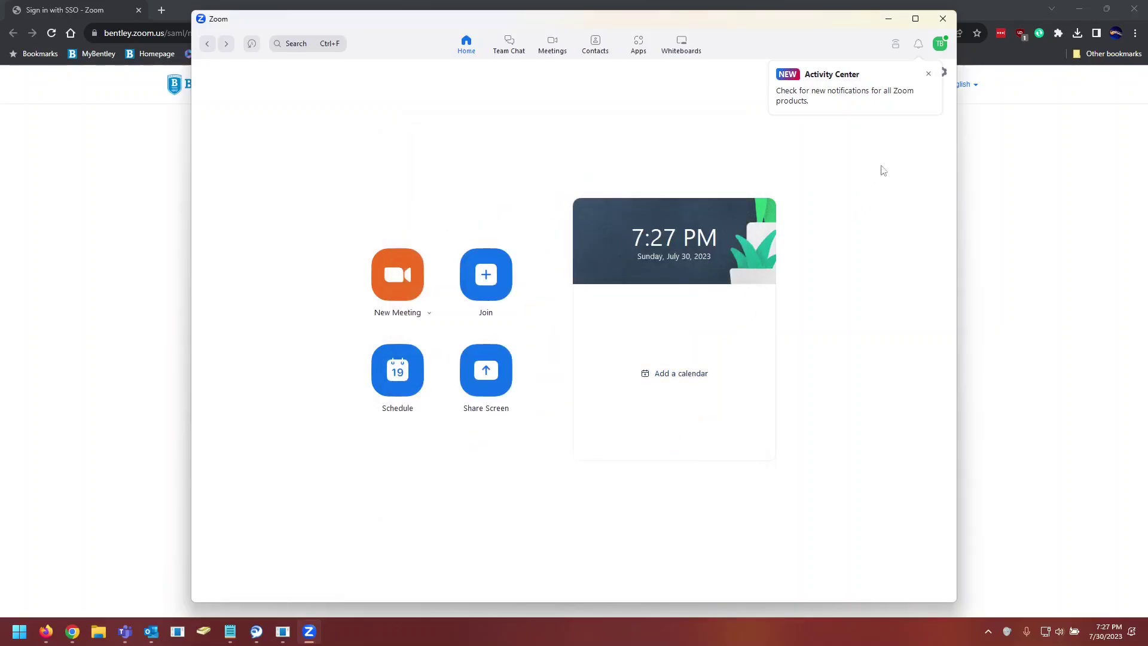
left_click(929, 74)
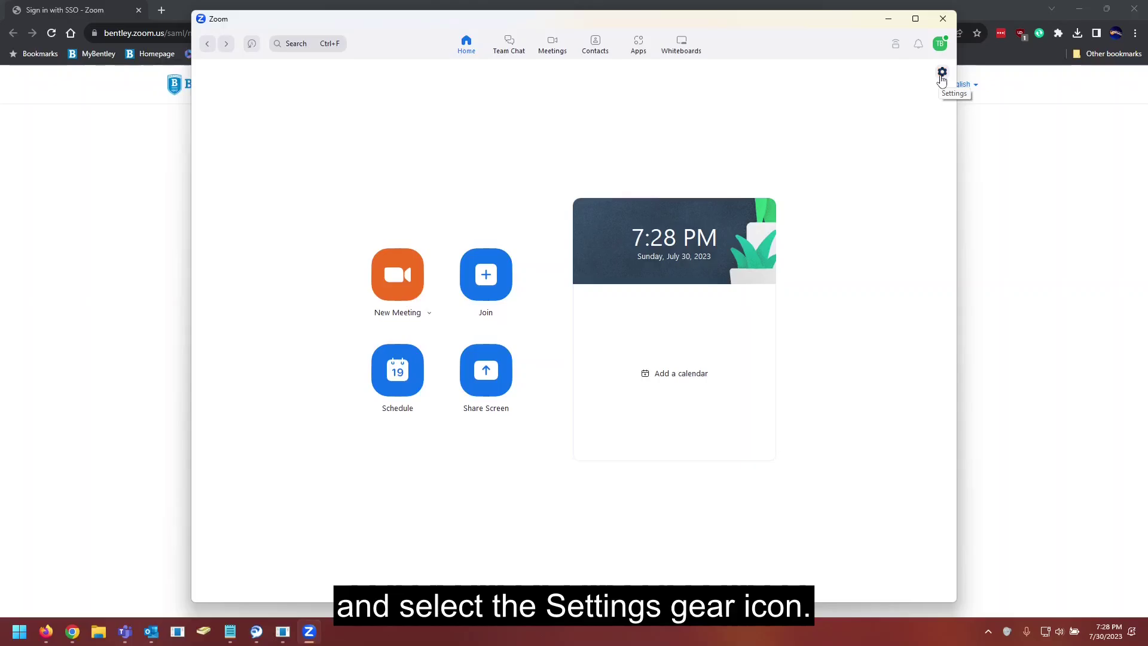
Step: Review the Video settings, keeping the NexiGo FHD Webcam as the camera
left_click(942, 72)
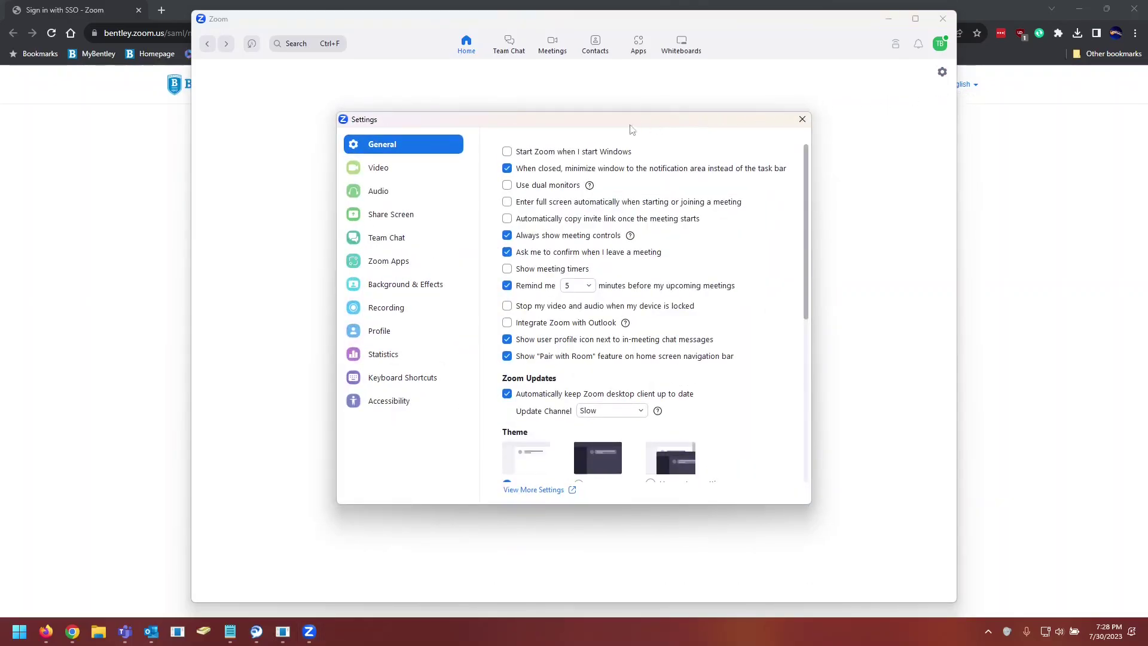
left_click(407, 173)
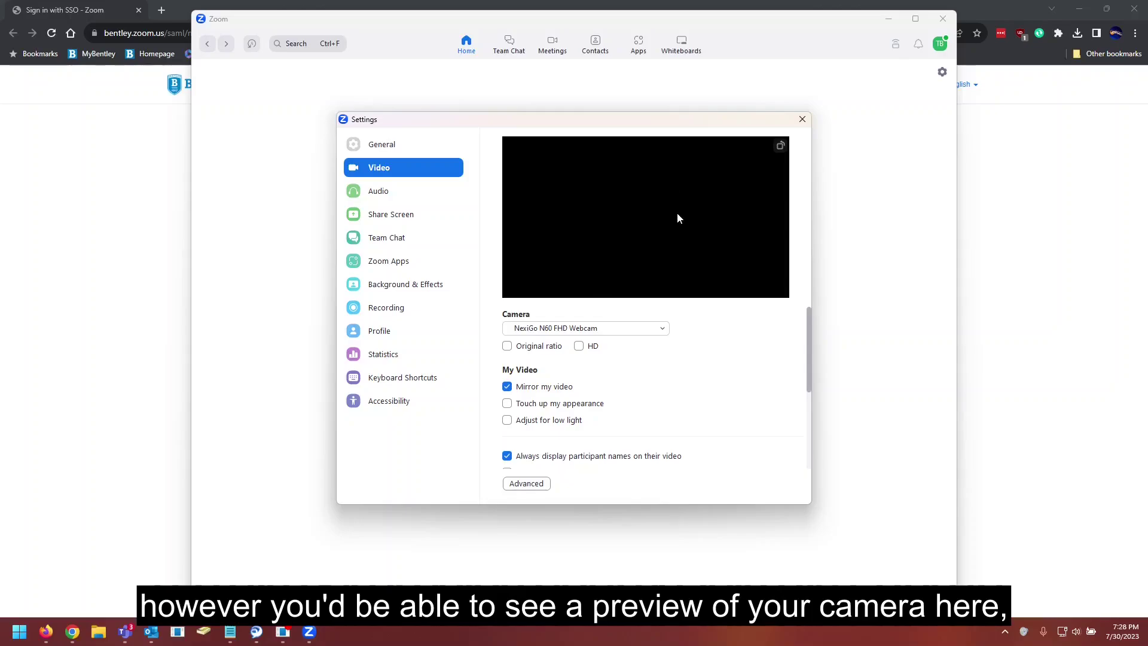
left_click(628, 329)
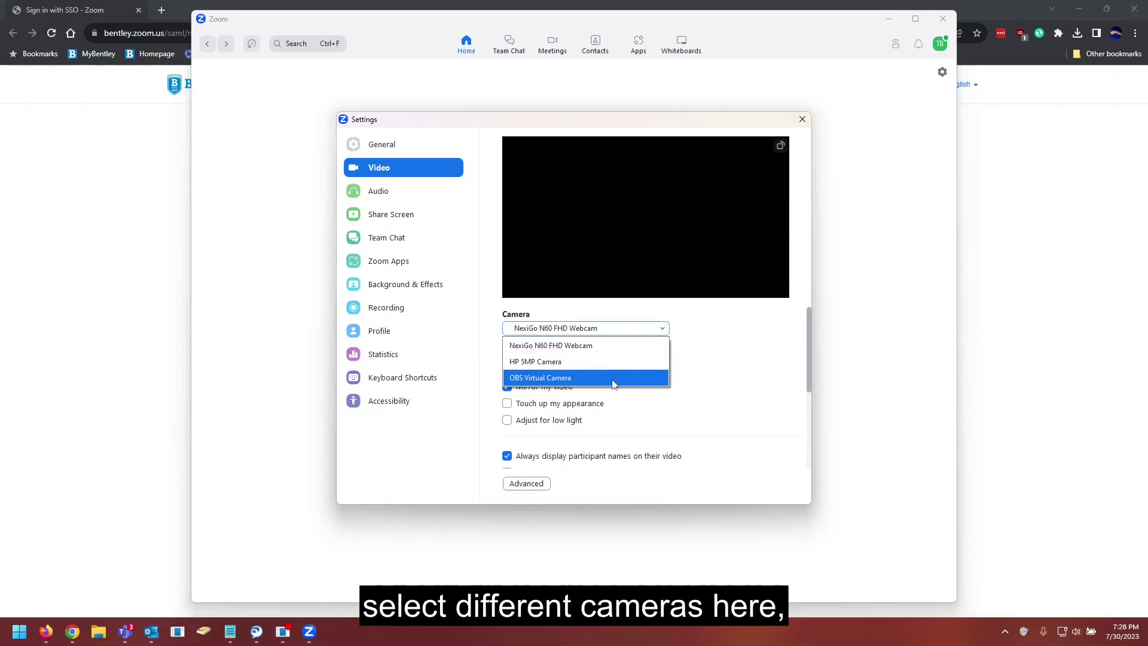
left_click(616, 330)
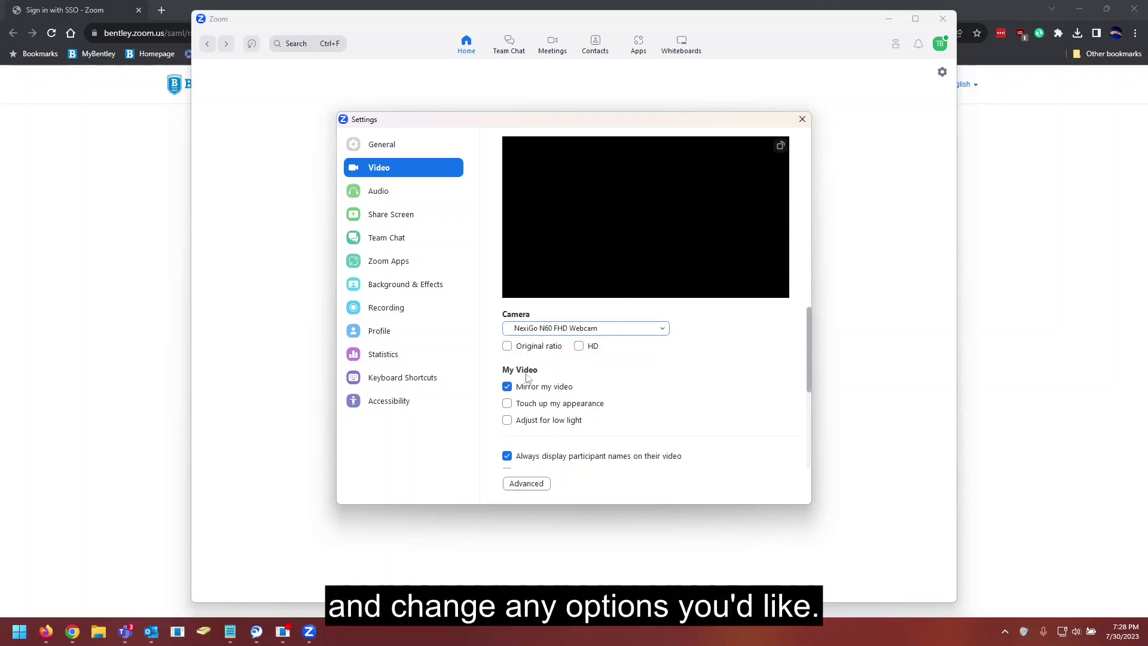
scroll(563, 419, "down", 2)
scroll(589, 413, "down", 2)
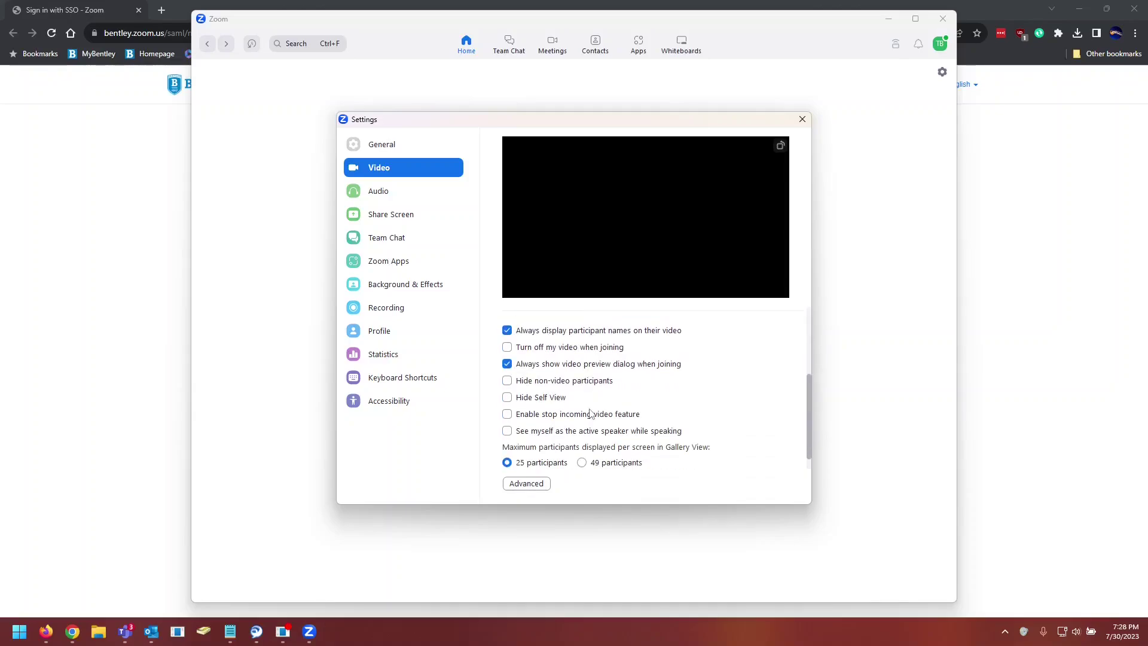
scroll(591, 413, "up", 3)
scroll(591, 410, "up", 1)
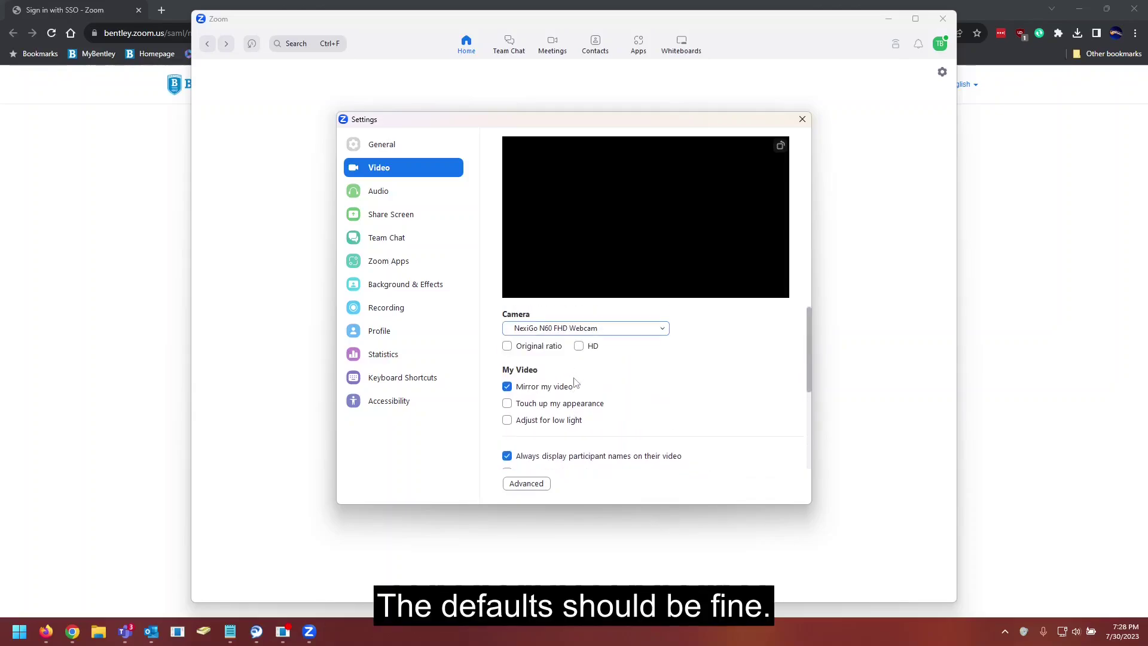
Step: Review the Audio settings using the Arctis 7 Chat headset for speaker and microphone
left_click(397, 192)
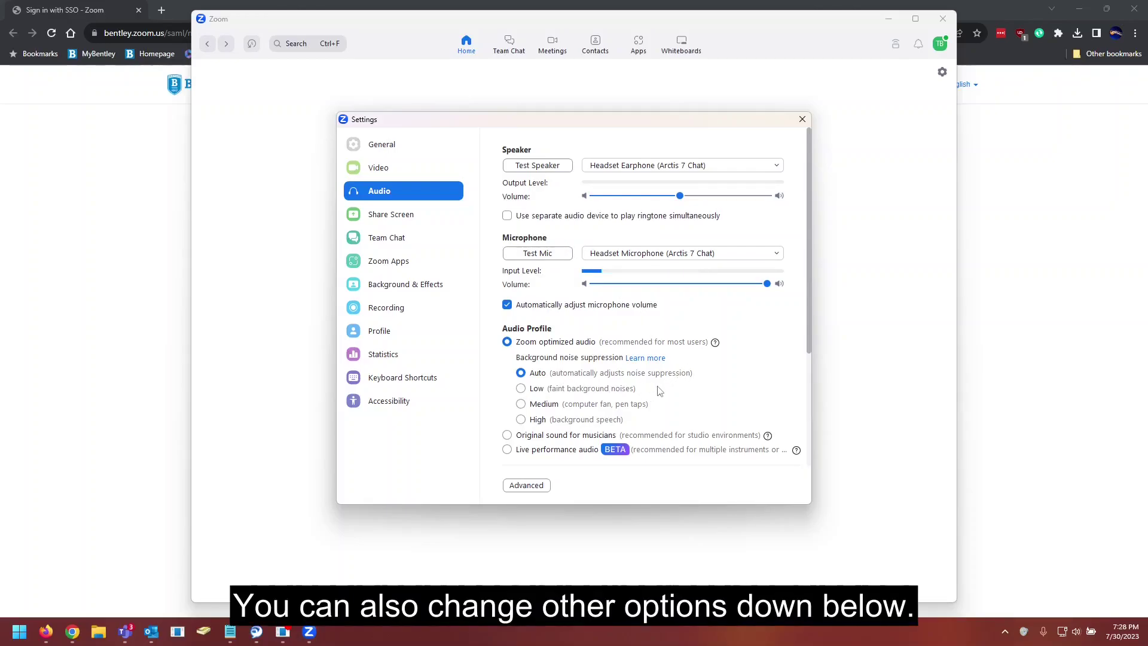
scroll(660, 391, "down", 3)
scroll(660, 391, "up", 3)
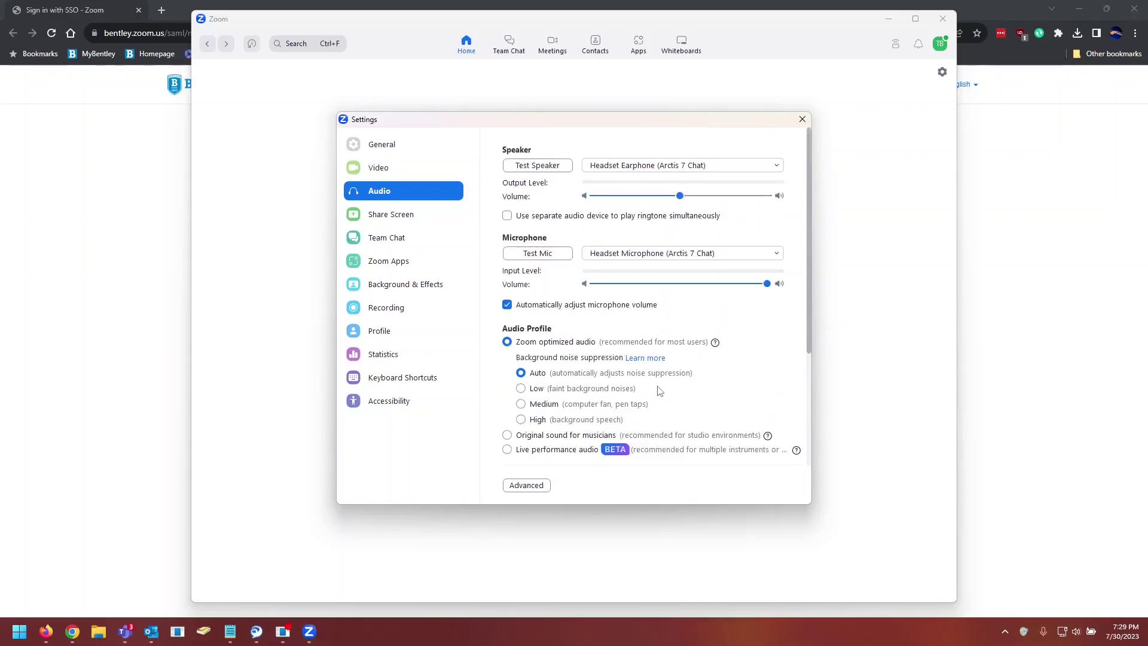
Step: Close Settings and paste the personal meeting ID into the Join Meeting dialog on the Home screen
left_click(803, 120)
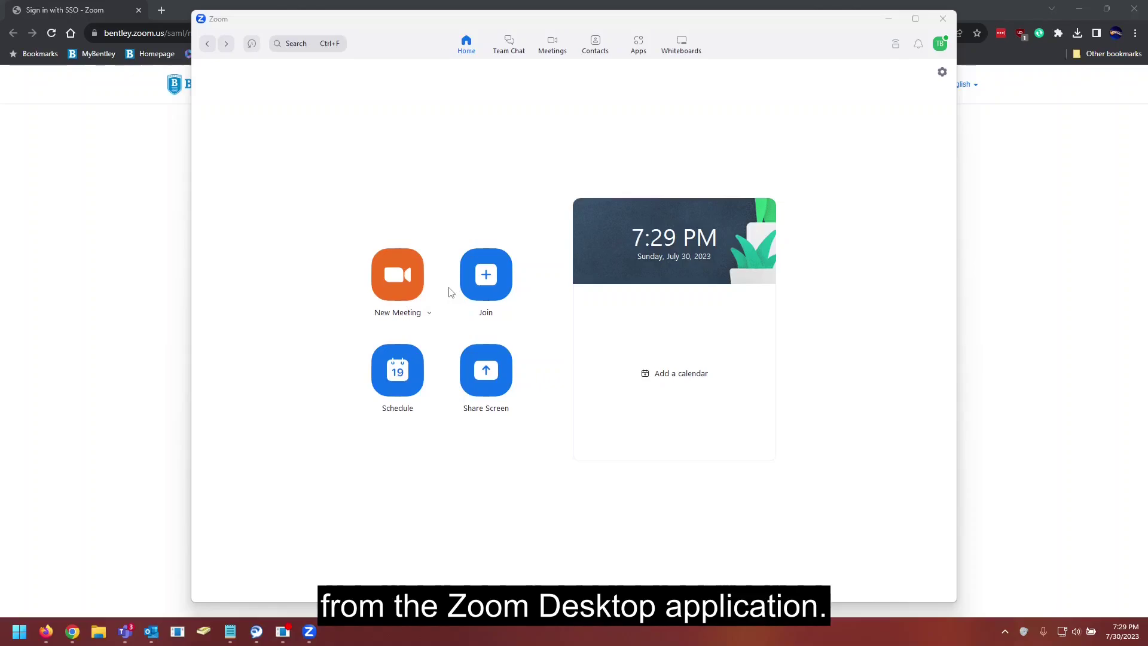
left_click(487, 275)
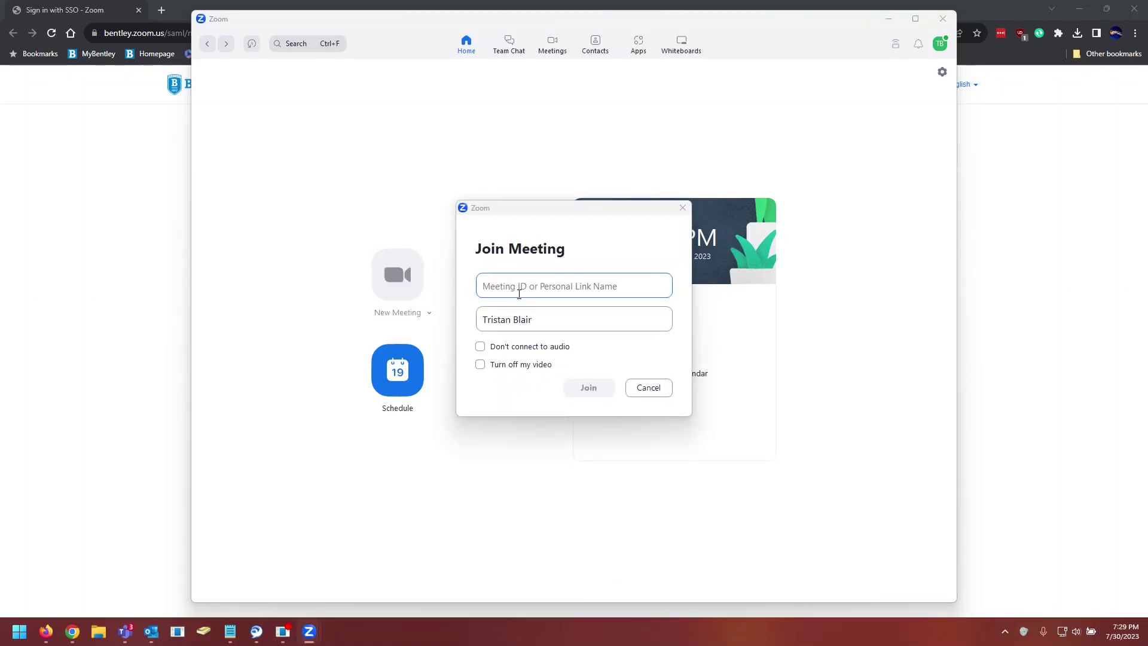
key("ctrl+v")
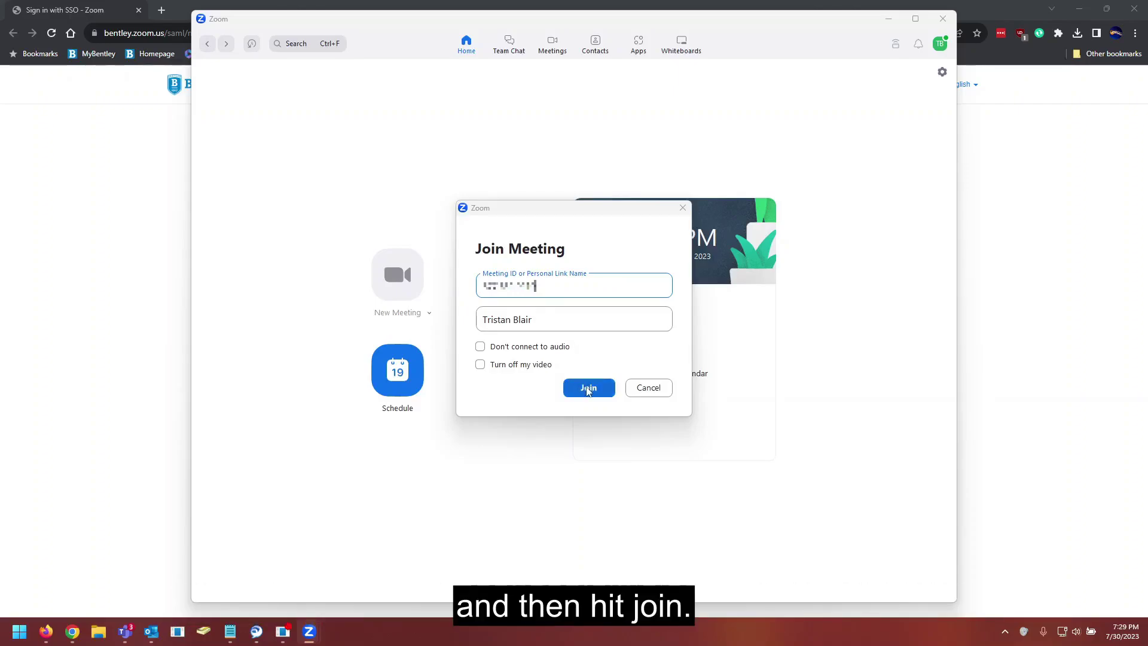
Step: Join the meeting with the entered ID and let it run until it ends
left_click(589, 389)
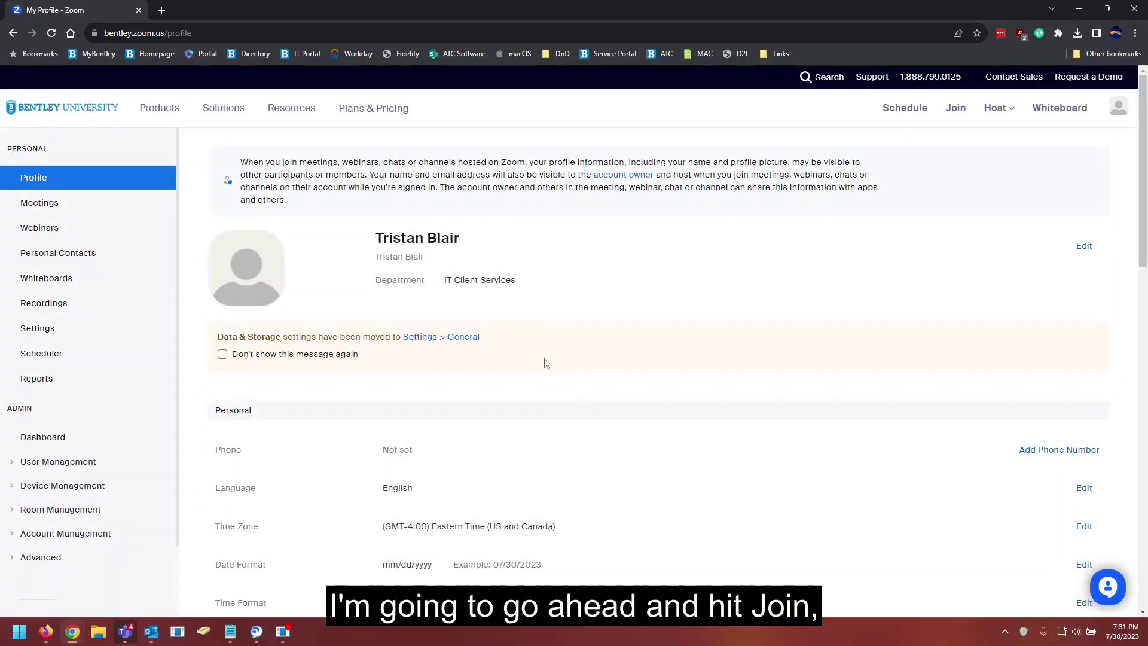
Step: From the web portal's Join page, paste the meeting ID and submit it
left_click(959, 110)
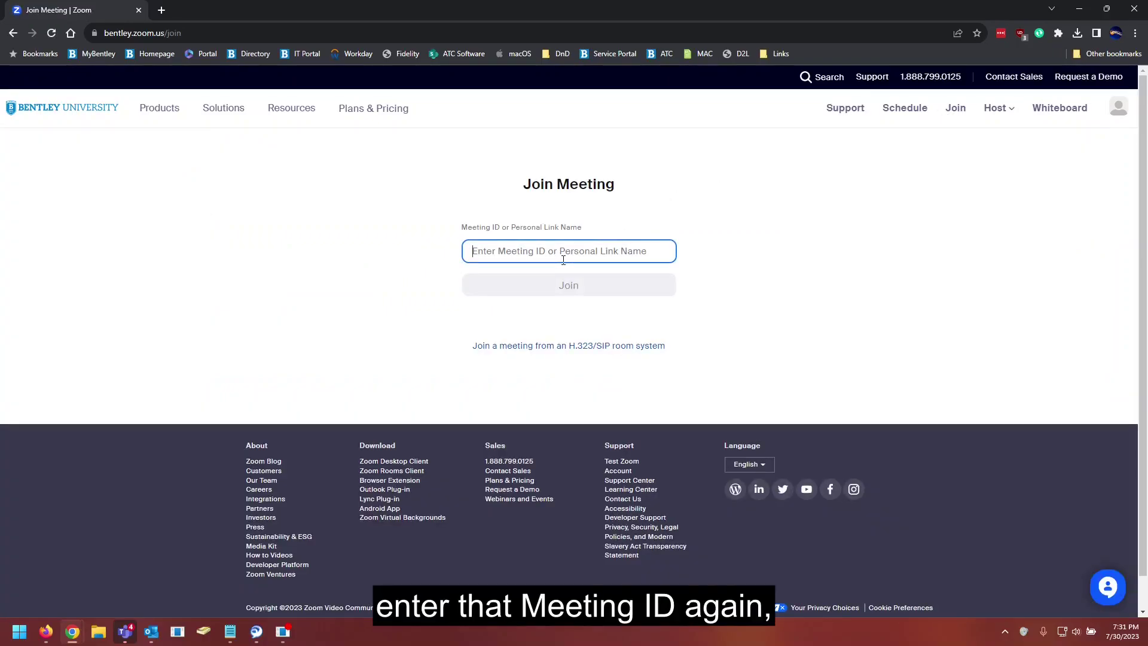
key("ctrl+v")
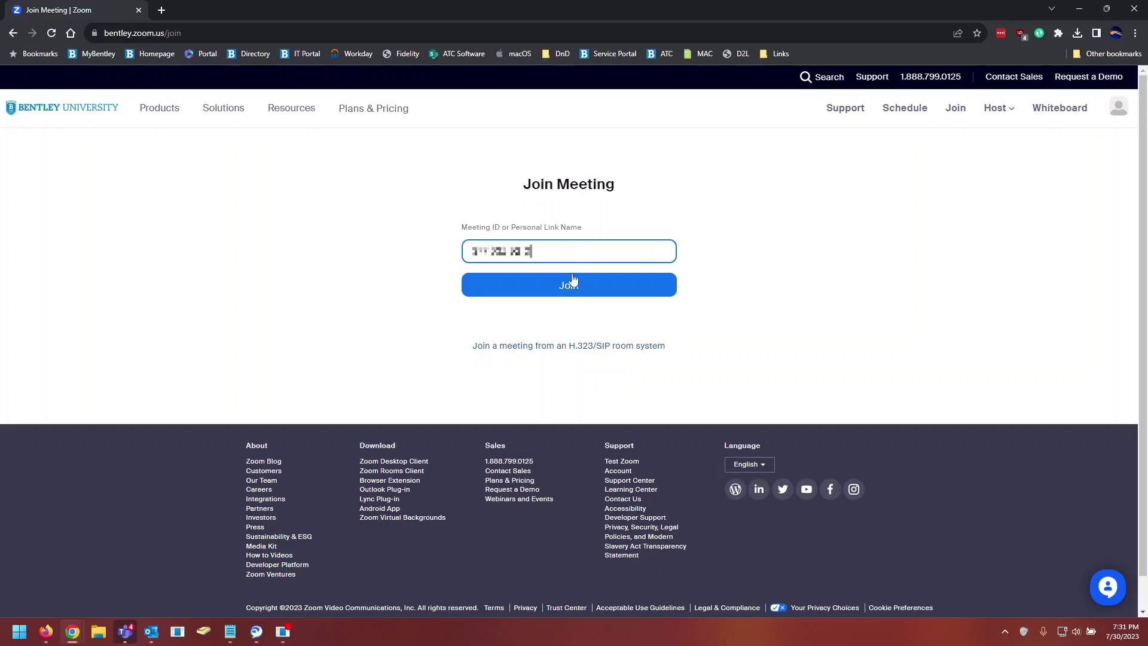
left_click(584, 284)
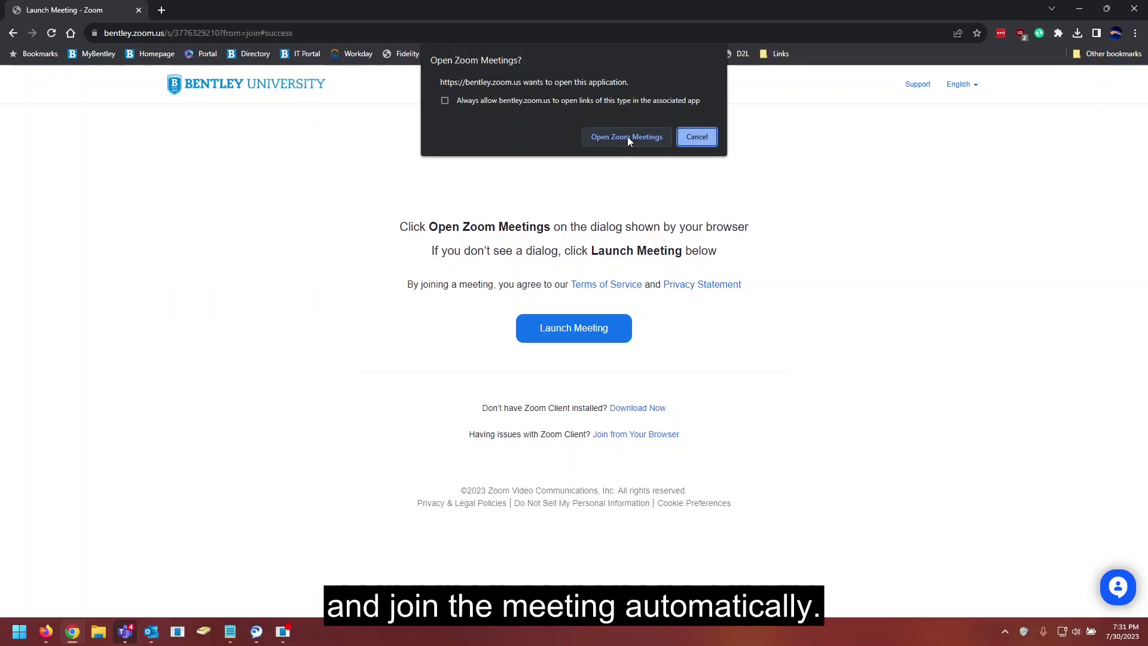
Step: Cancel the browser's "Open Zoom Meetings?" prompt
left_click(708, 137)
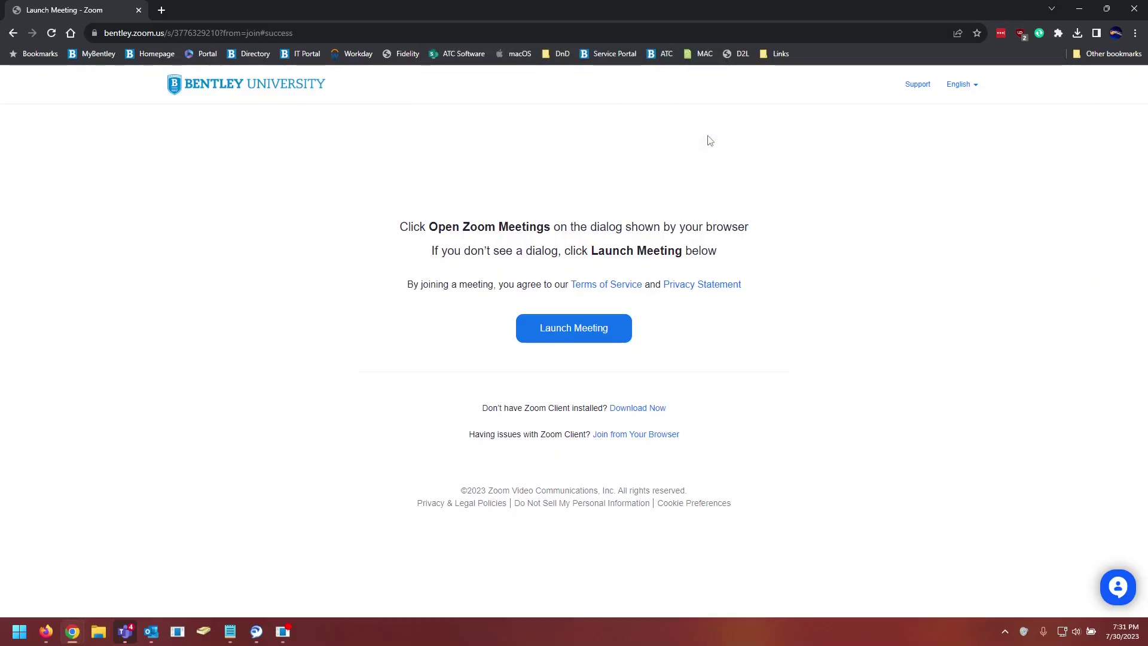
Step: Join from the browser with computer audio, allowing notifications and microphone, then End Meeting for All
left_click(628, 442)
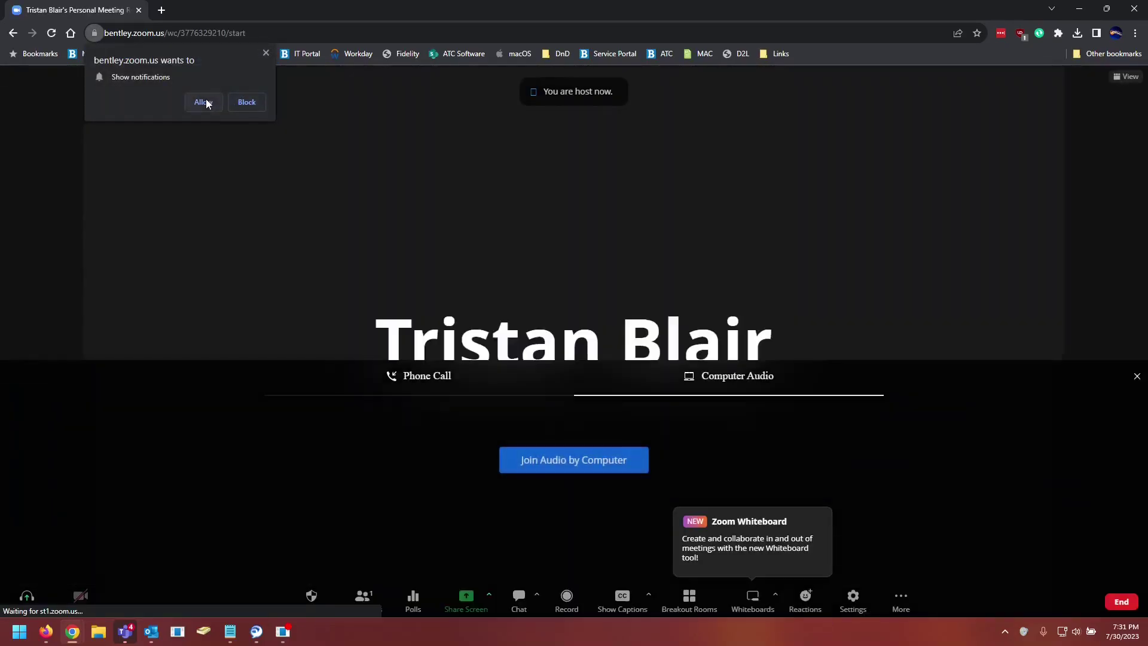
left_click(205, 100)
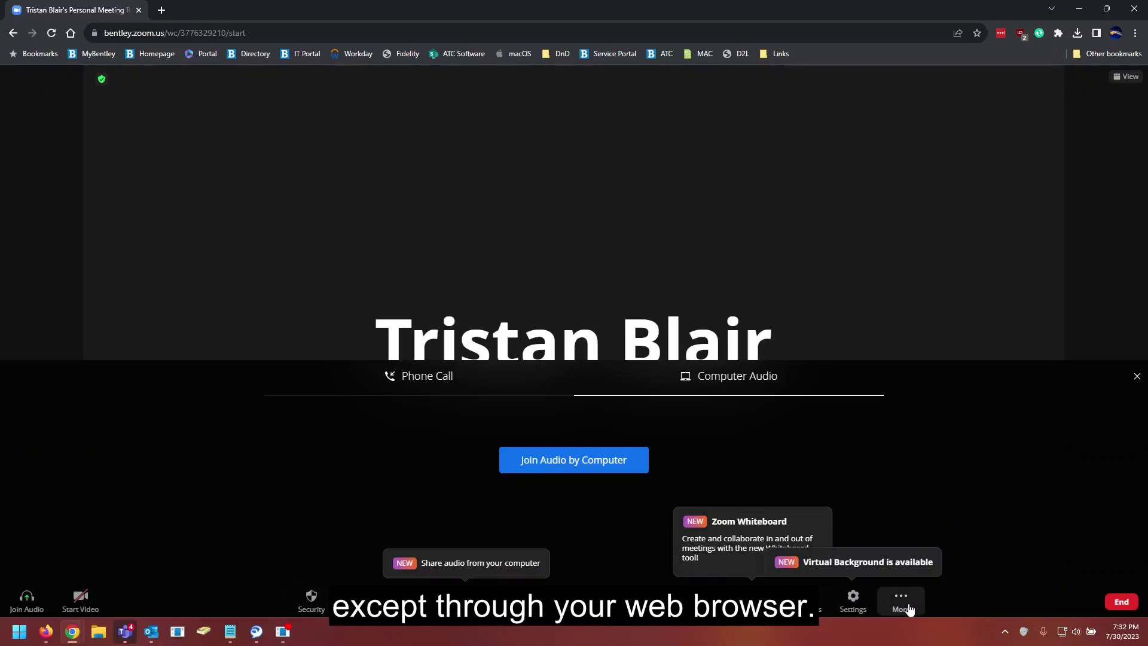
left_click(596, 461)
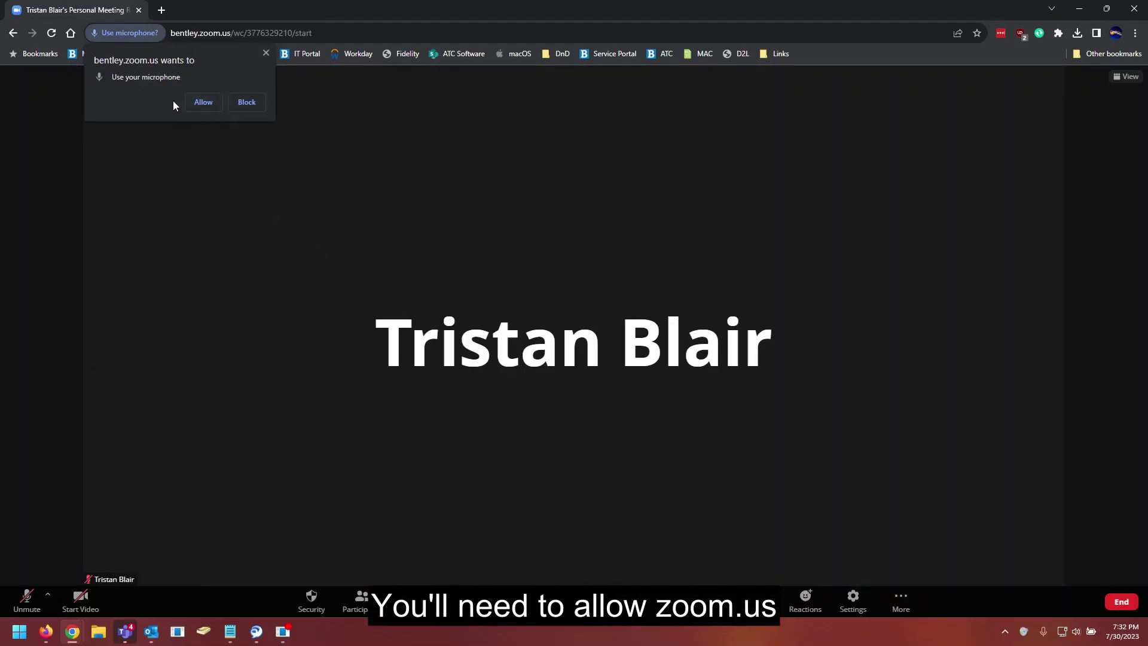
left_click(212, 104)
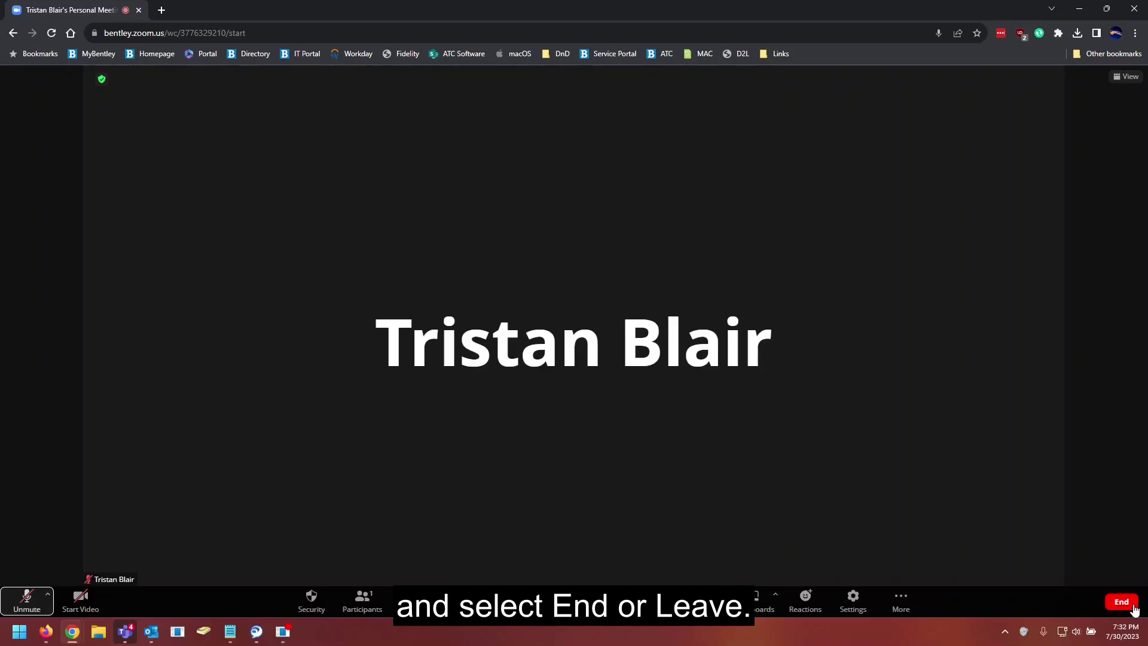
left_click(1122, 602)
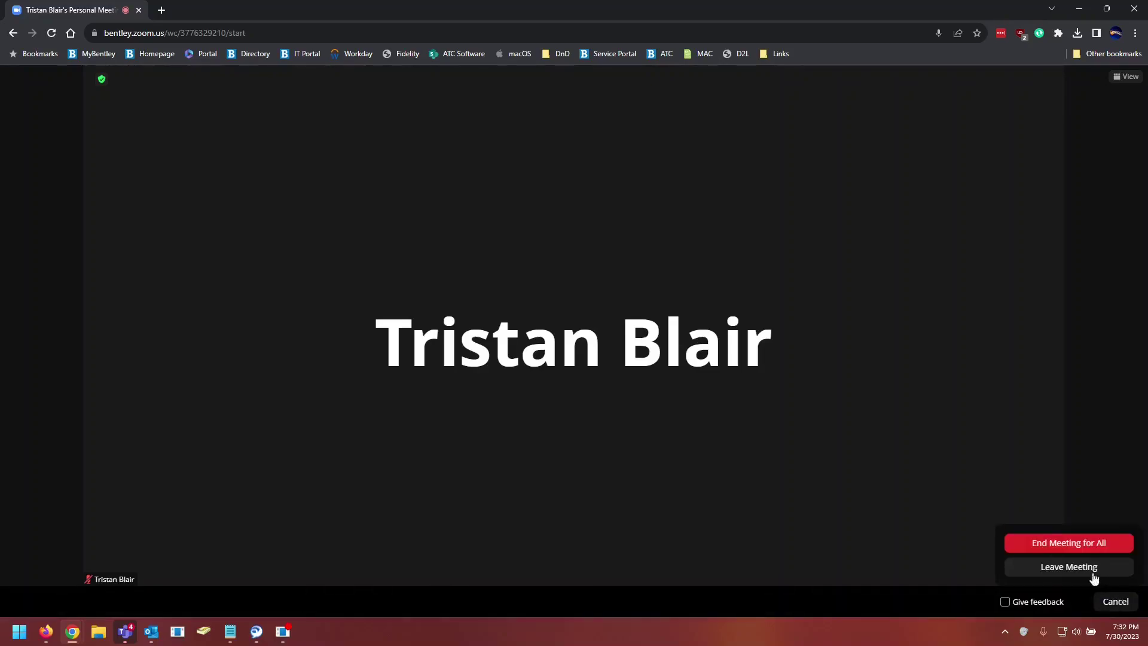
left_click(1067, 549)
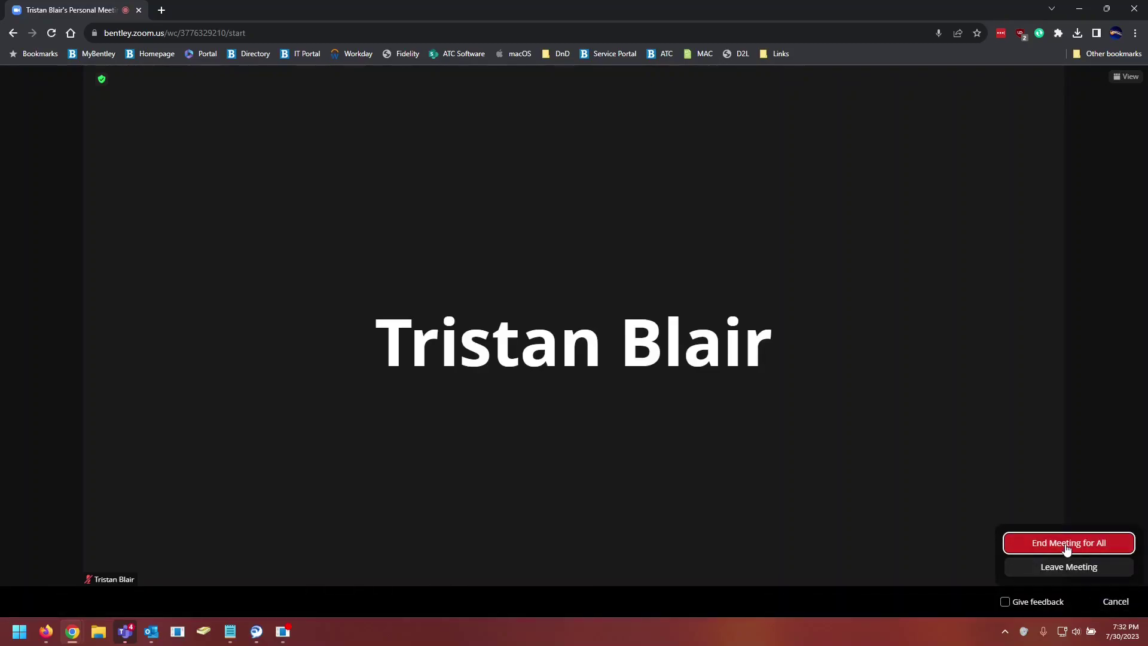